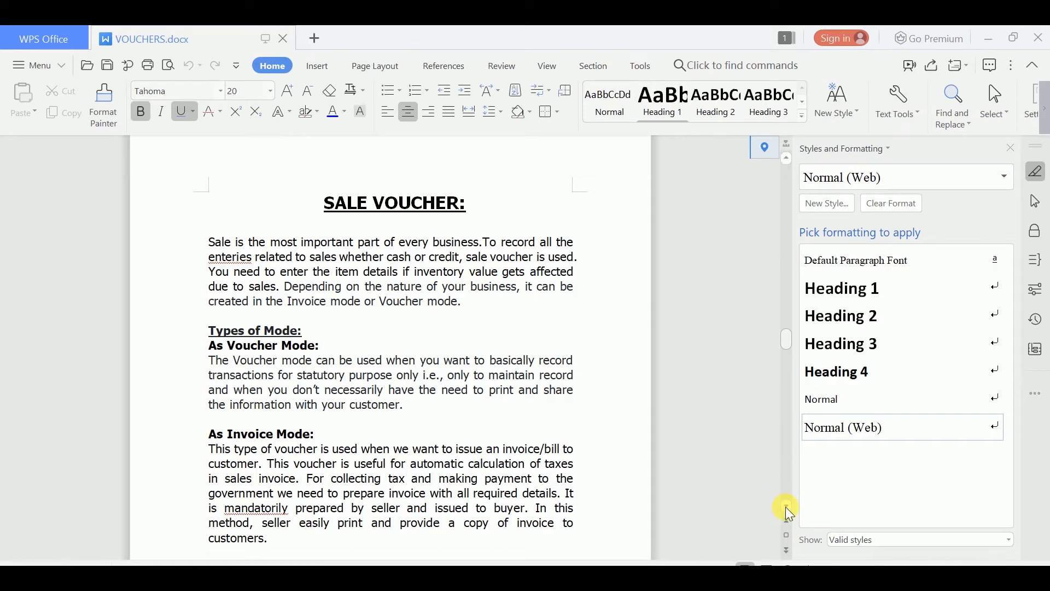
- Read the sale voucher examples in the document, switch to Tally.ERP 9 and open a new Sales accounting voucher
scroll(785, 506, down, 4)
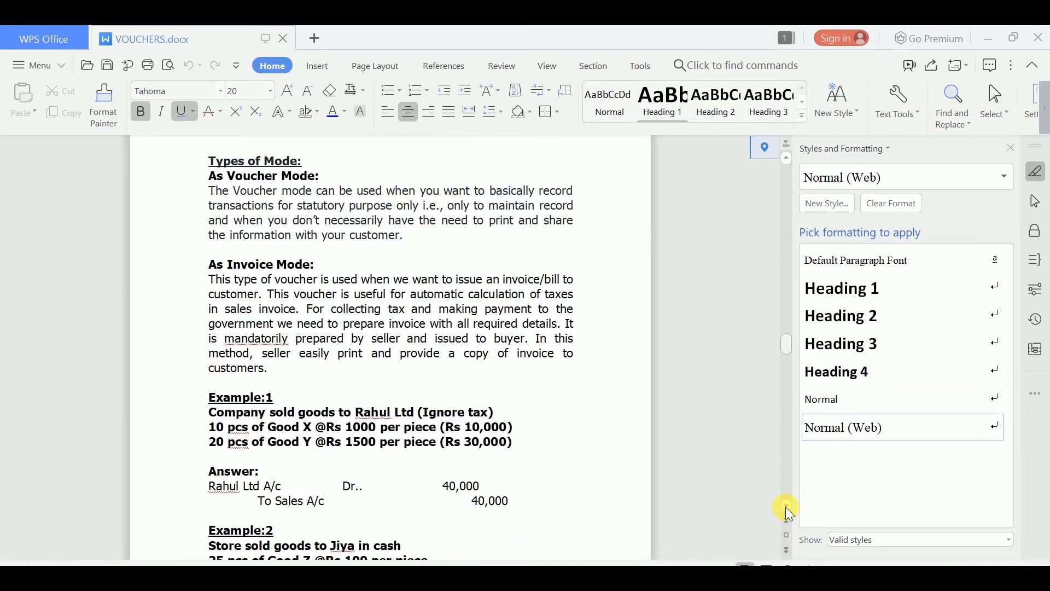
scroll(785, 506, down, 1)
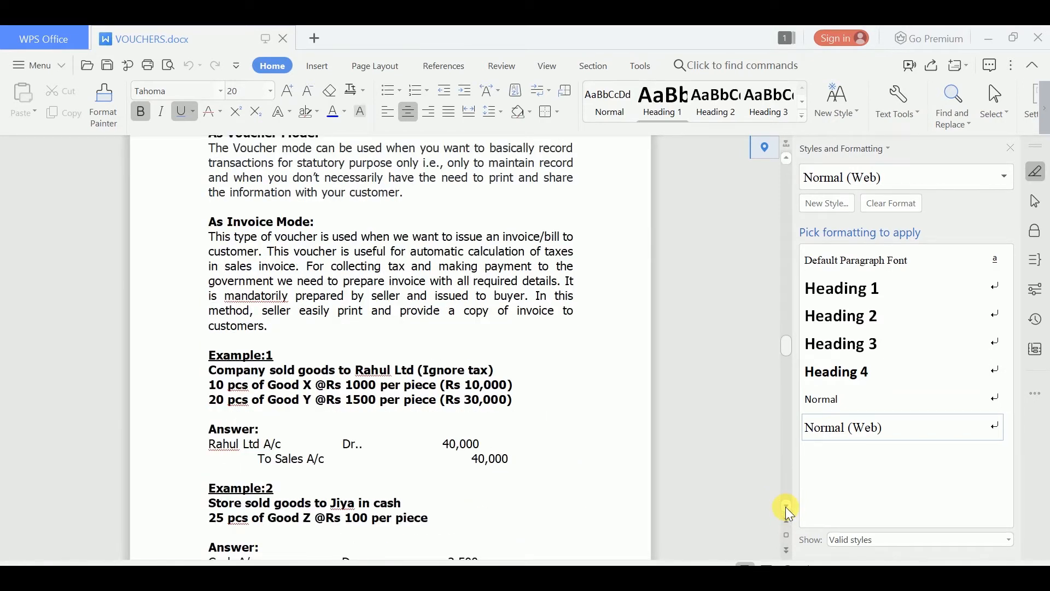
scroll(786, 506, down, 2)
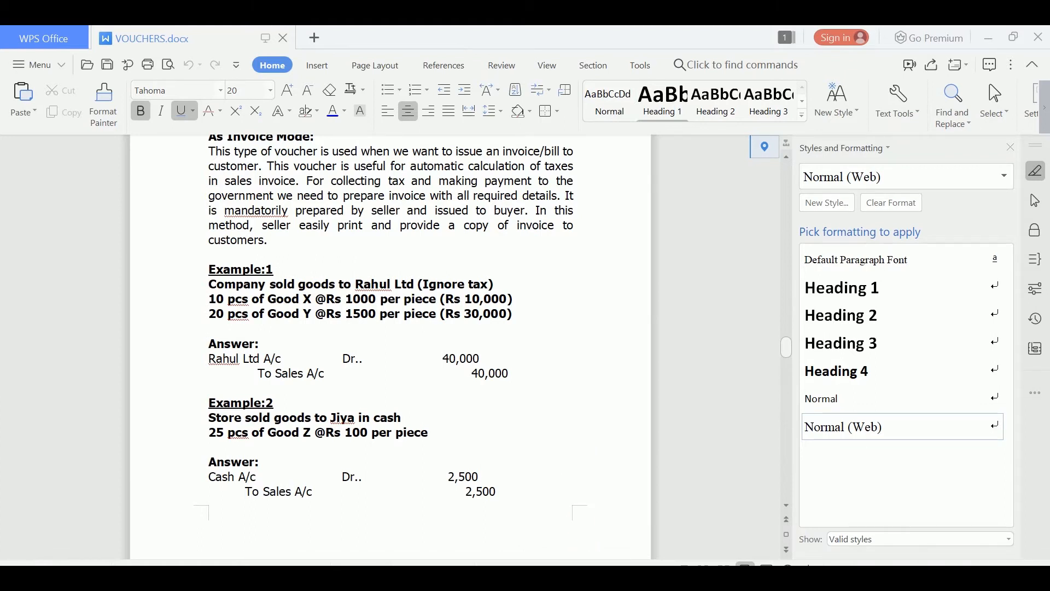
key(alt+Tab)
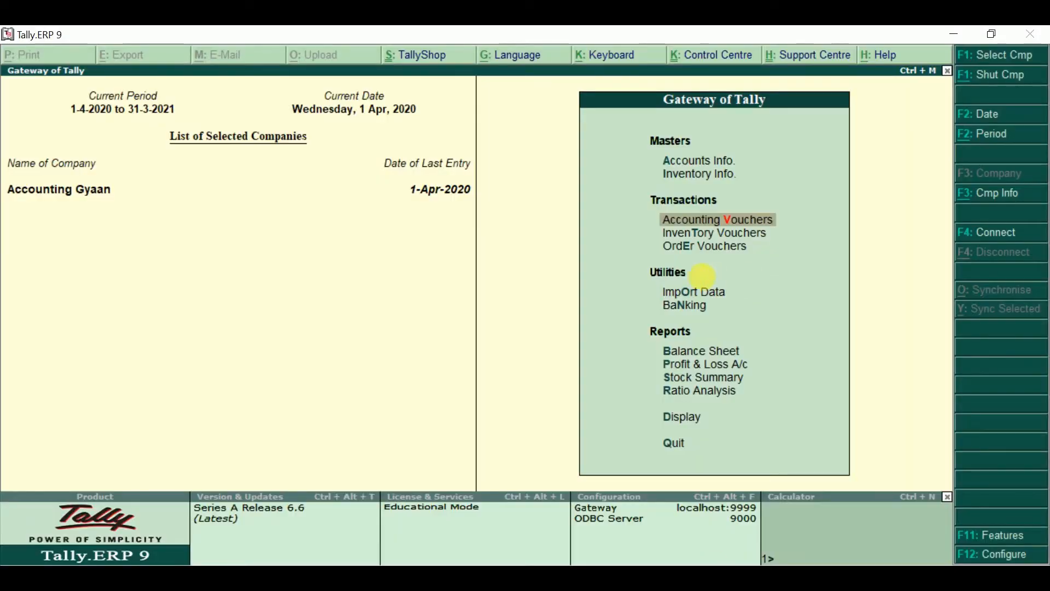
click(680, 219)
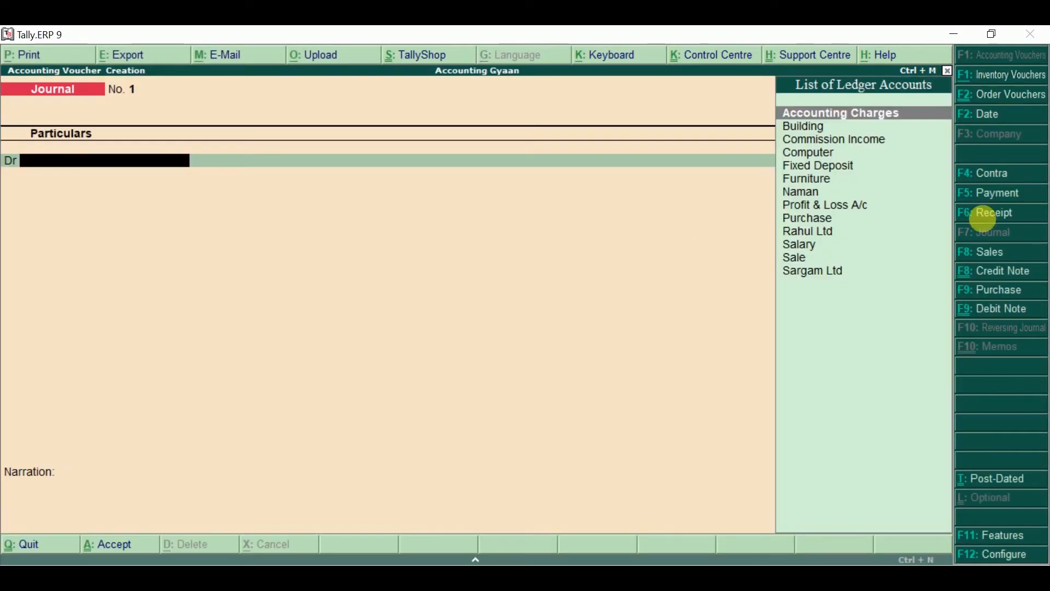
click(991, 253)
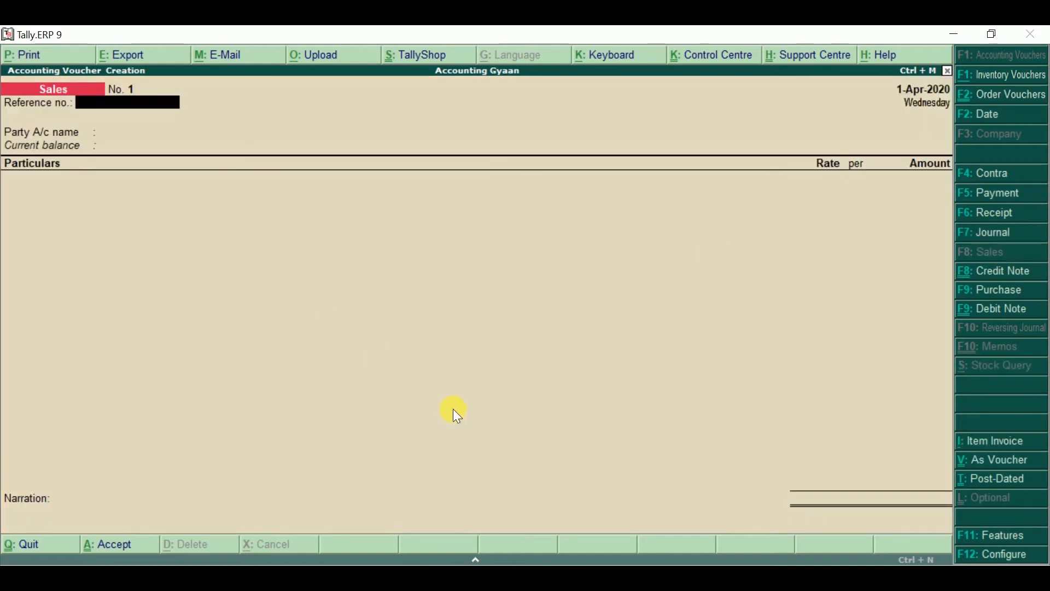
- Recheck Example 1 in the document, change the sales entry to voucher mode and enter reference number 2020/21-001
key(alt+Tab)
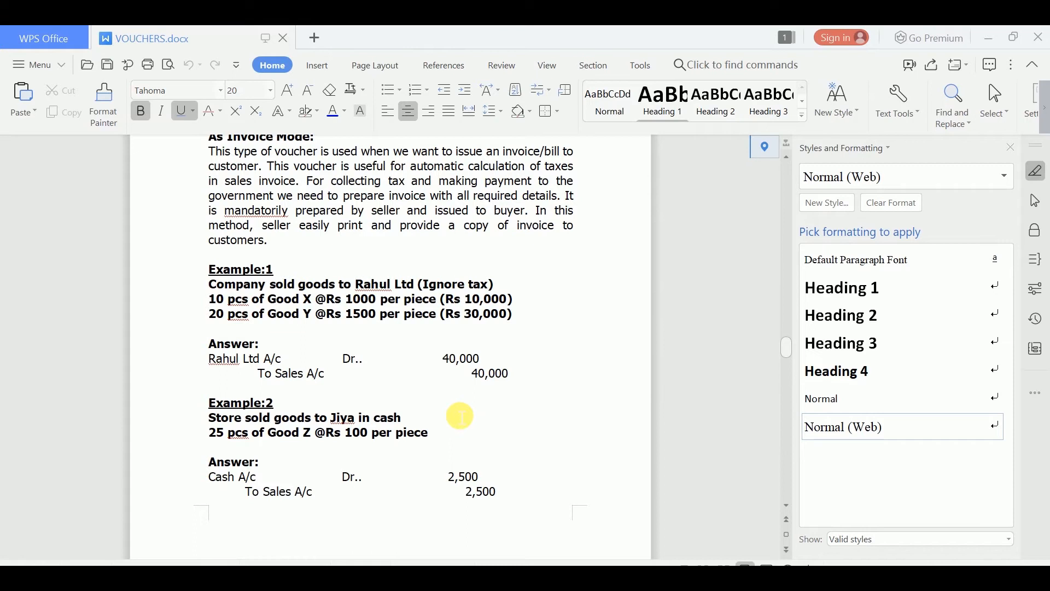
key(alt+Tab)
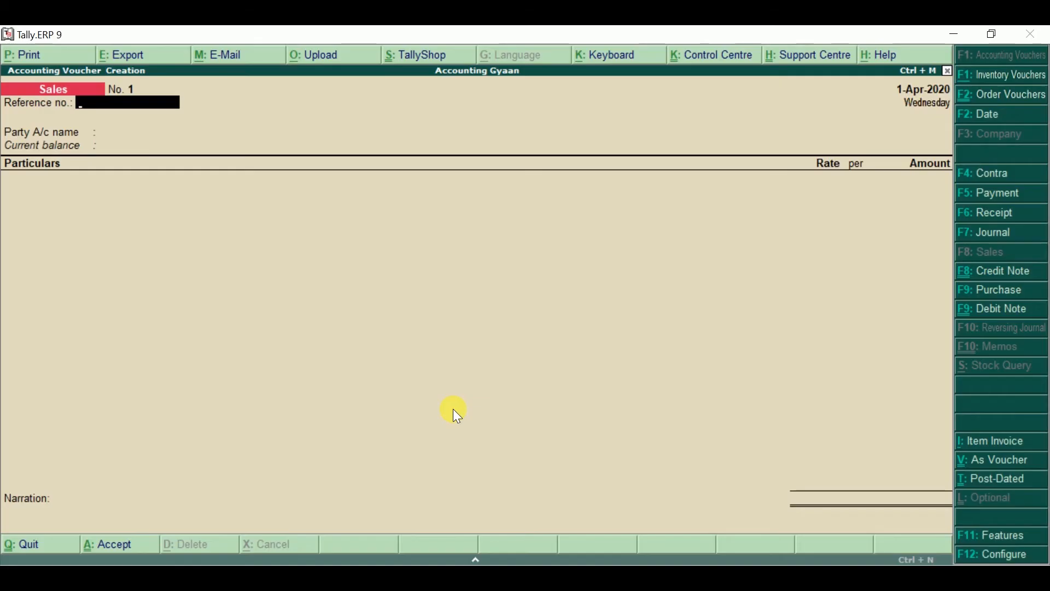
click(1003, 465)
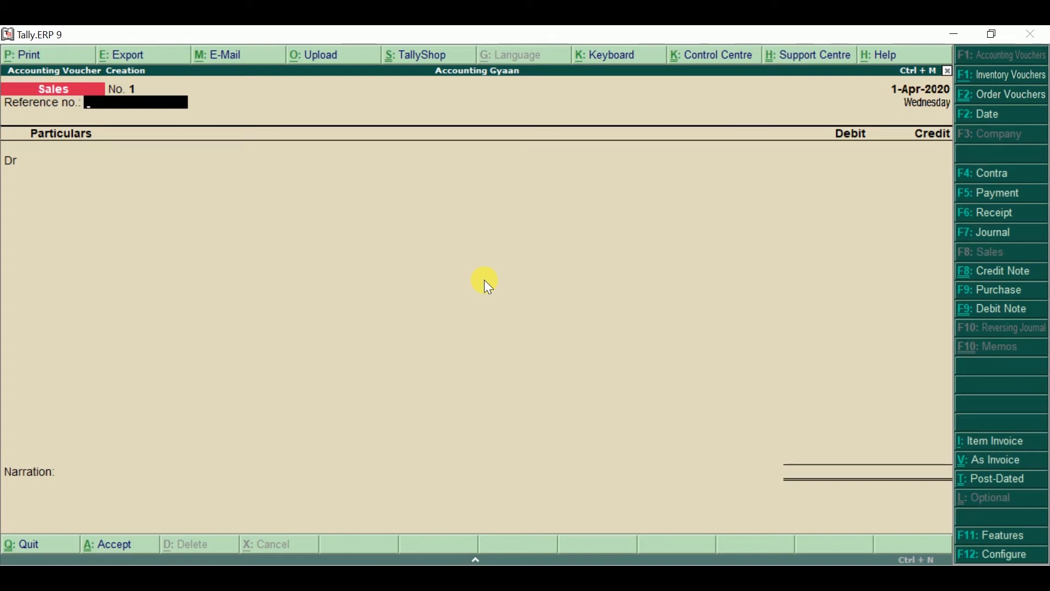
text(2020)
text(/21-001)
key(Return)
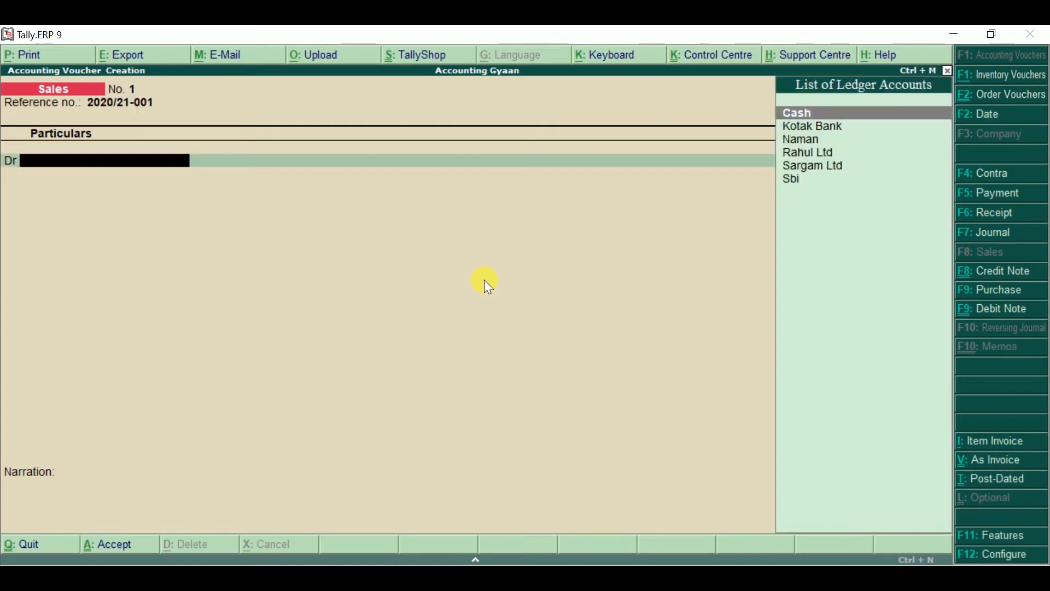
- Debit the Rahul Ltd ledger with 40,000 on the sales voucher
key(Down)
key(Down)
key(Down)
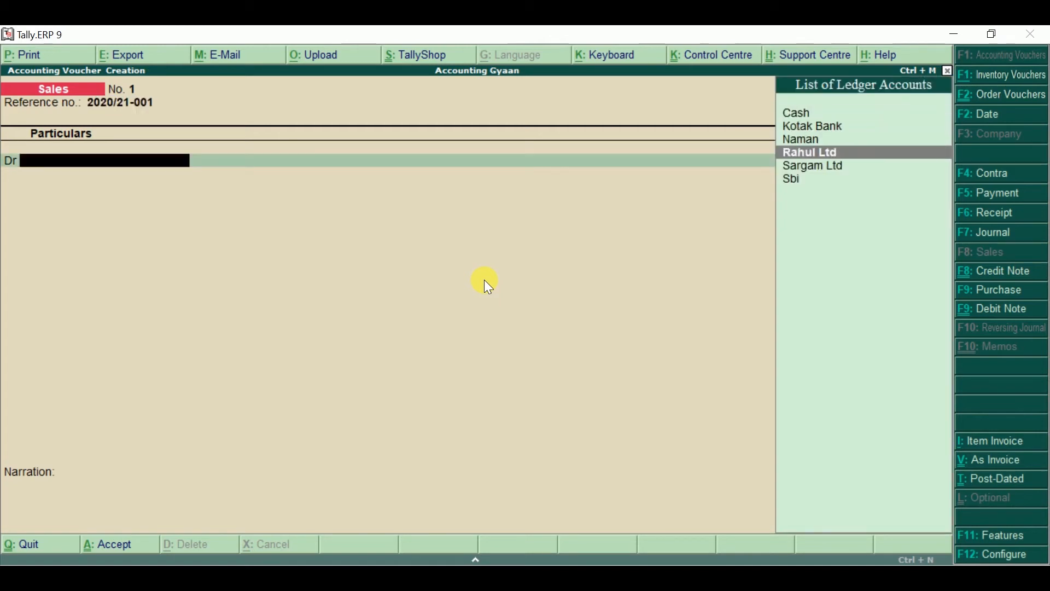
key(Return)
key(Return)
key(Return)
key(Return)
key(Return)
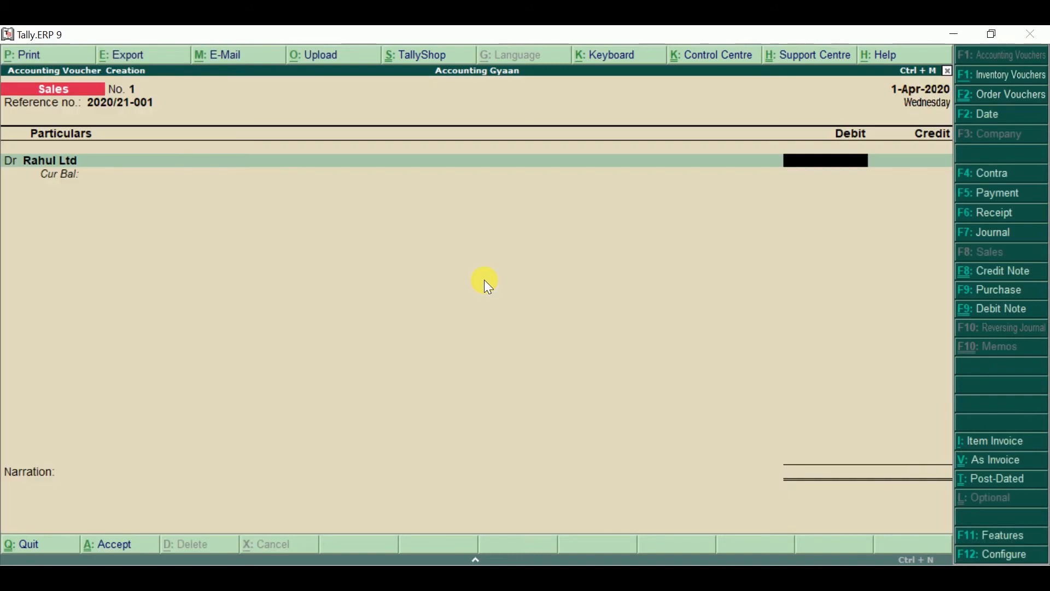
text(40000)
key(Return)
- Credit the Sale ledger with 40,000 and continue to the narration
key(Return)
key(Return)
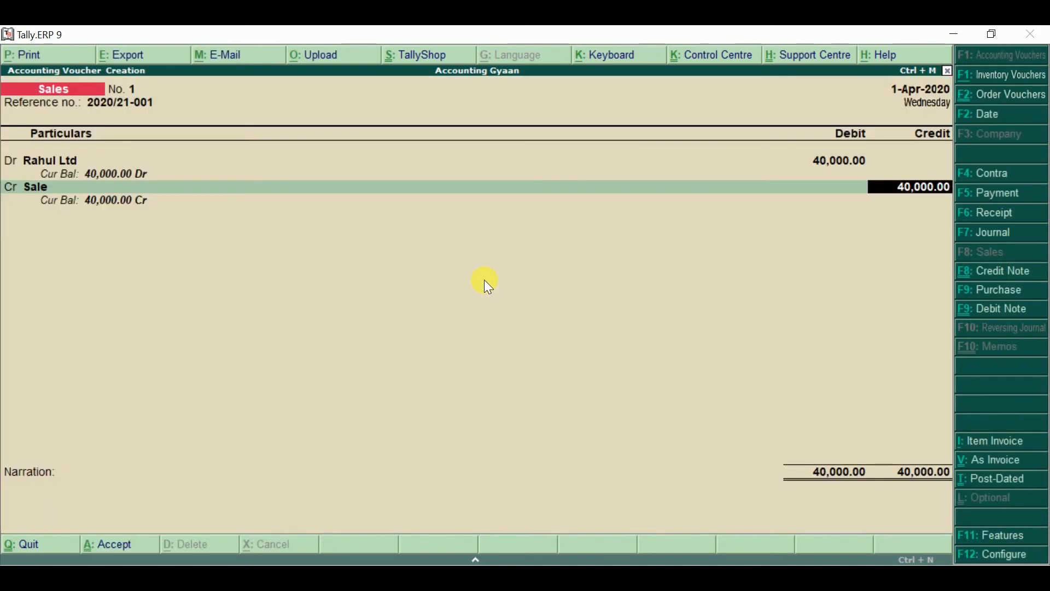
key(Return)
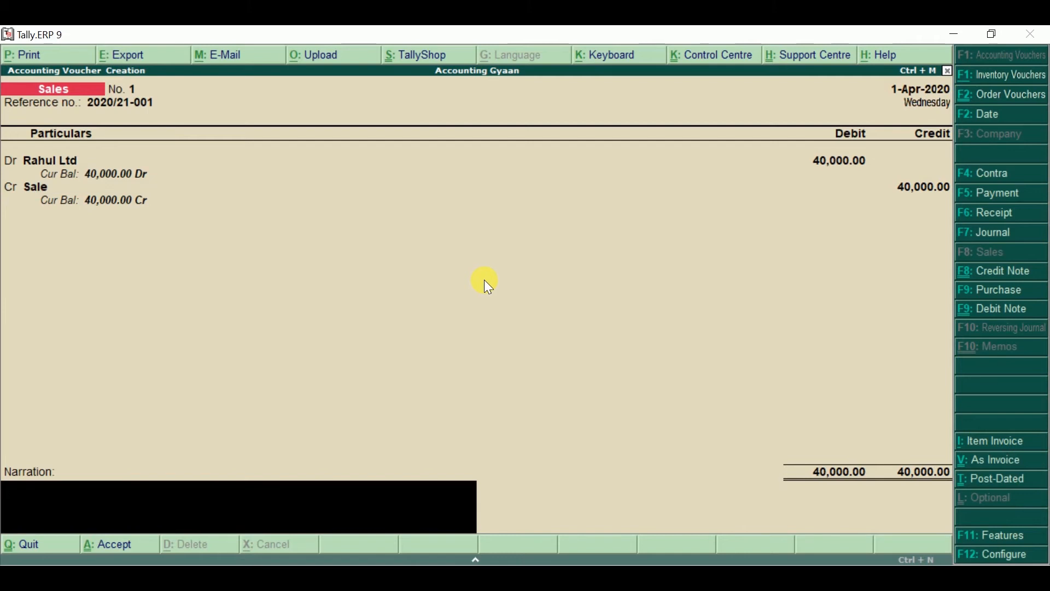
- Enter the narration "Being goods X & Y sold to Rahul Ltd" without saving the voucher
text(Being goods X &)
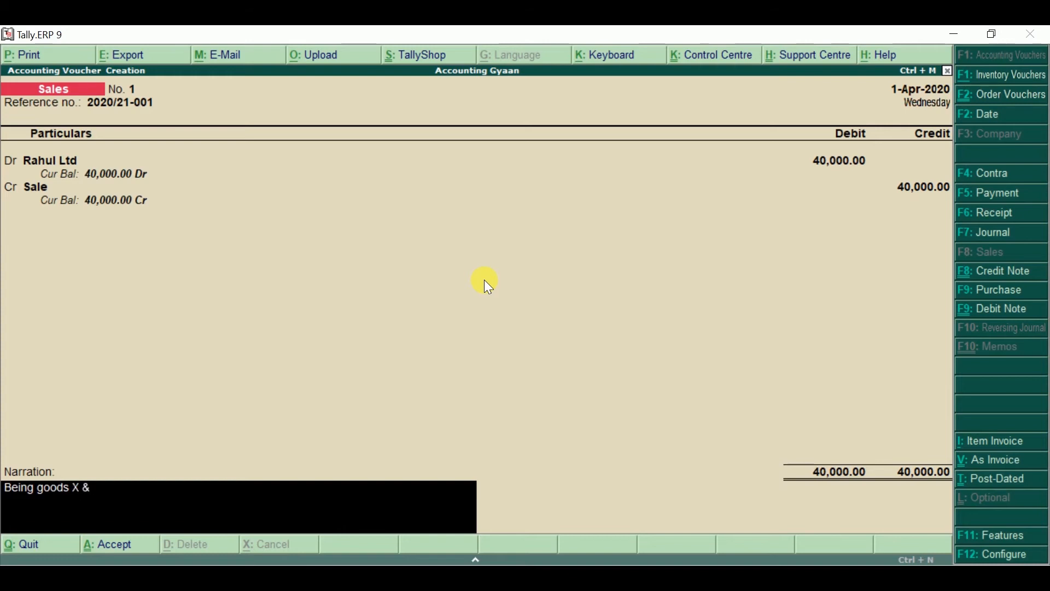
text( Y sold to Rahul Ltd)
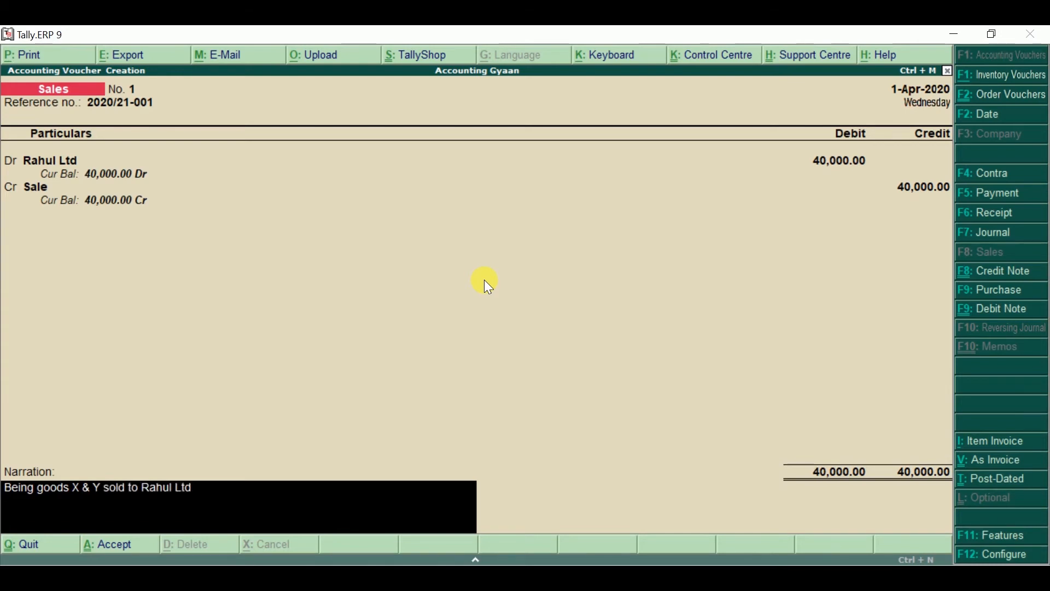
key(Return)
key(Escape)
- Enable the item invoice option and save the Rahul Ltd sales voucher with its entries as they stand
click(997, 445)
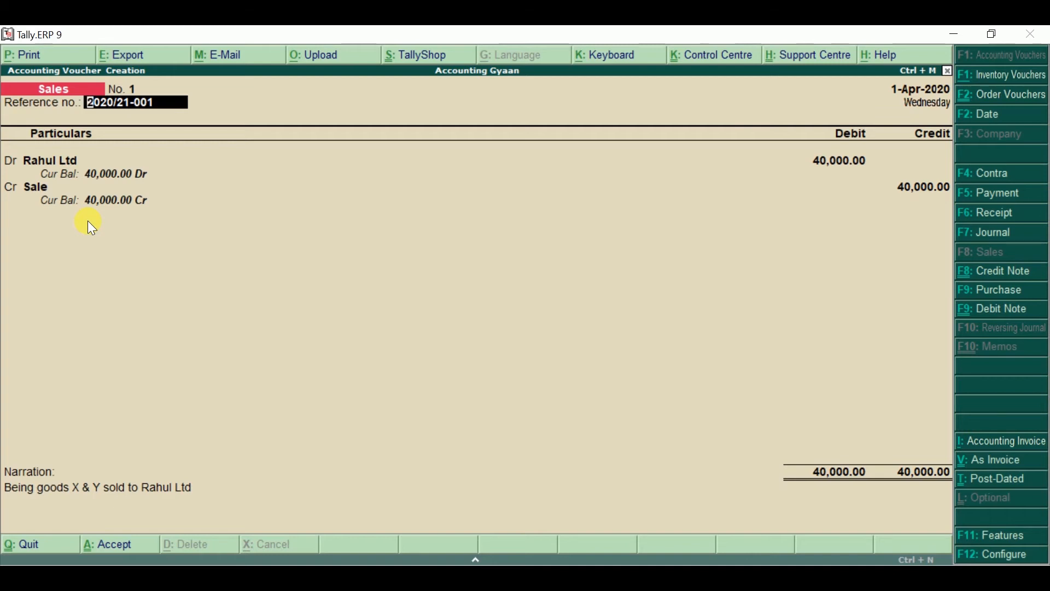
key(Return)
key(Return)
key(Return)
key(Return)
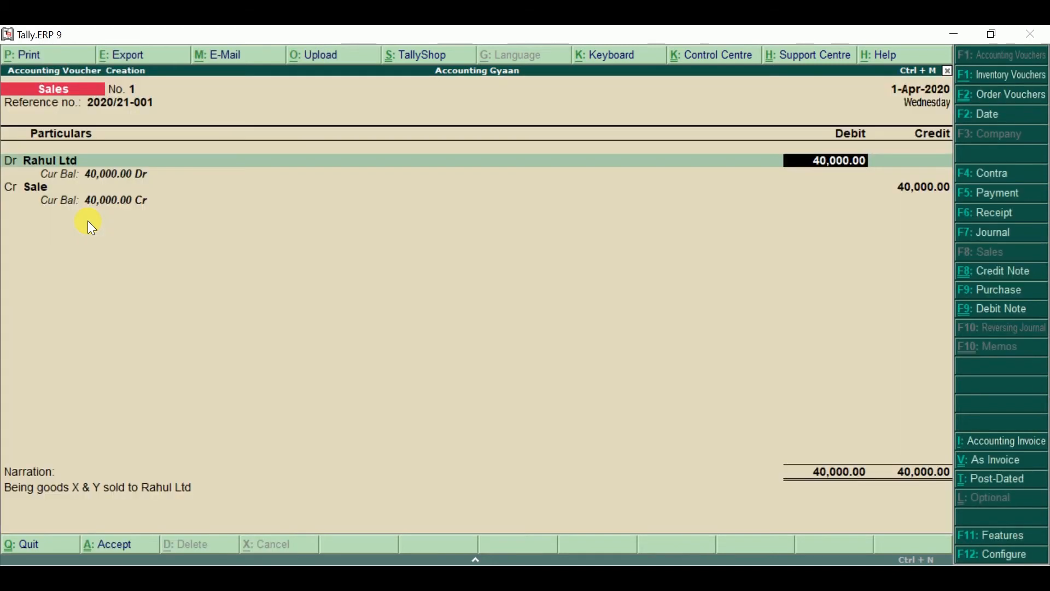
key(Return)
key(Return)
key(Return)
key(Return)
key(Return)
key(Return)
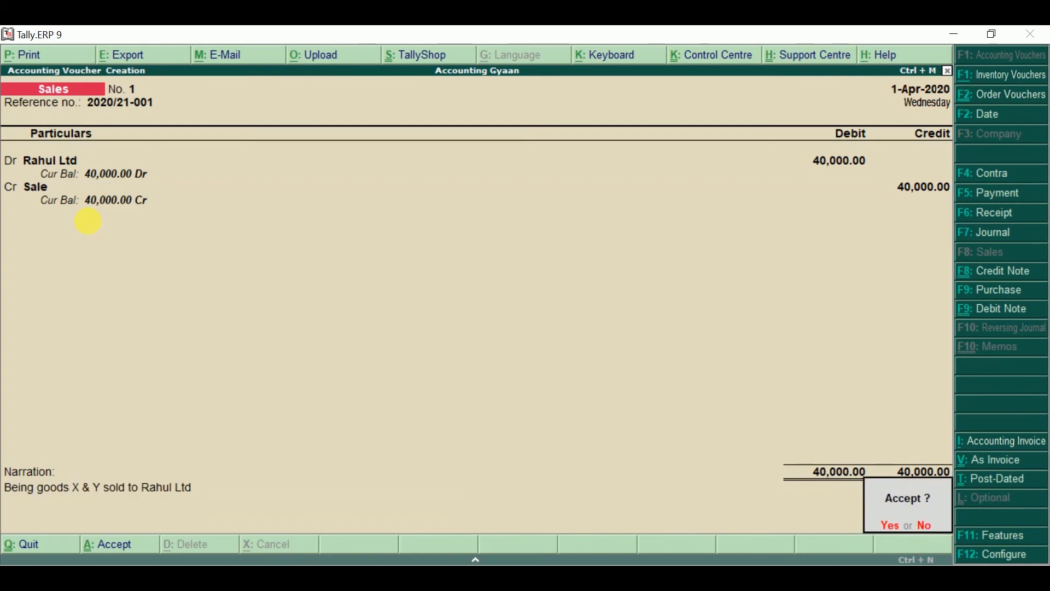
key(Return)
- Check Example 2 in the document, change the new sales voucher to invoice mode and enter reference number 2020-21/002
key(alt+Tab)
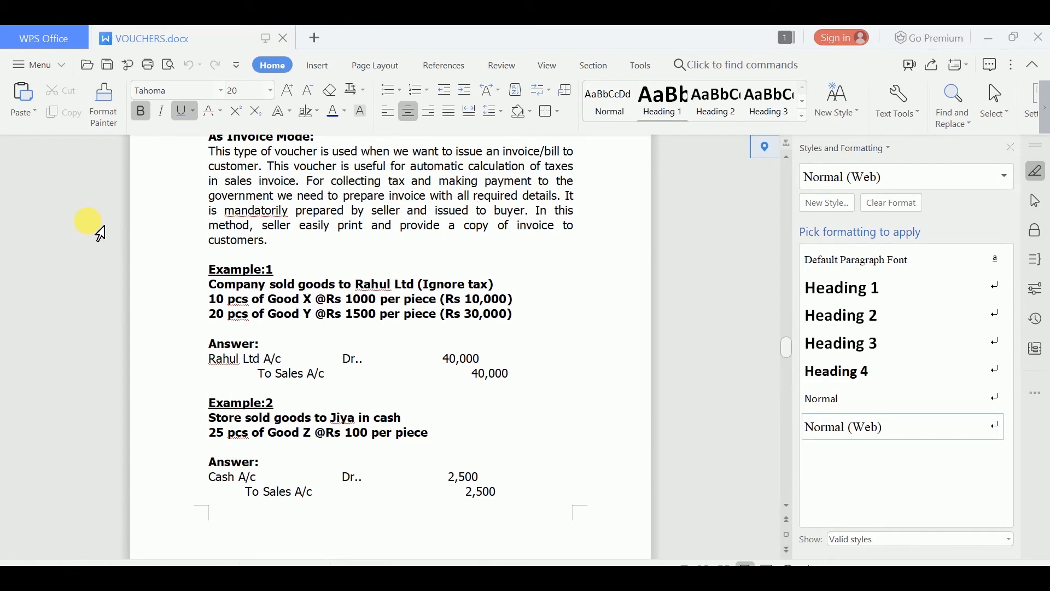
key(alt+Tab)
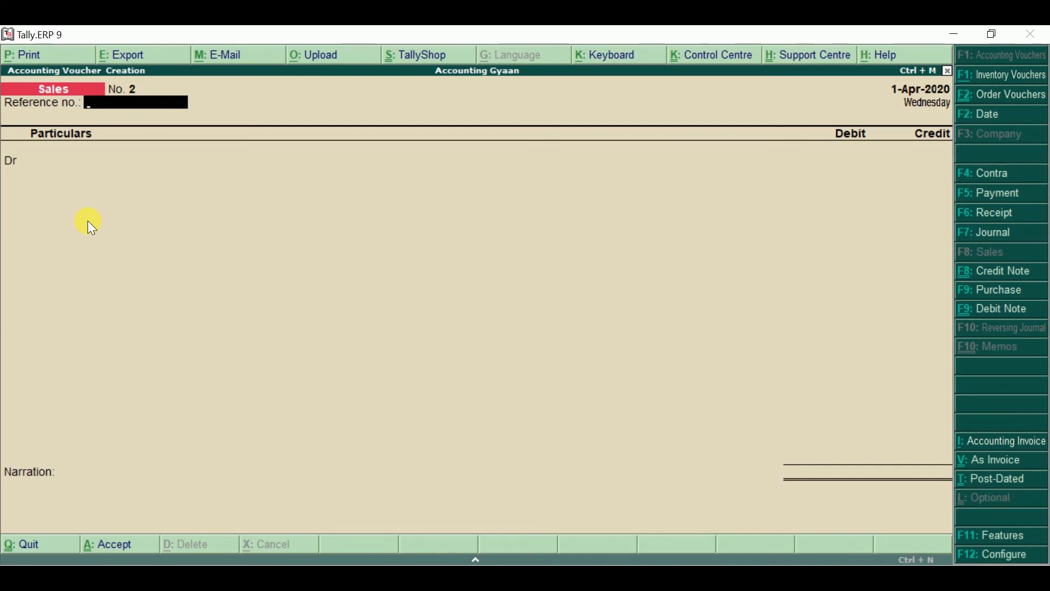
click(1001, 463)
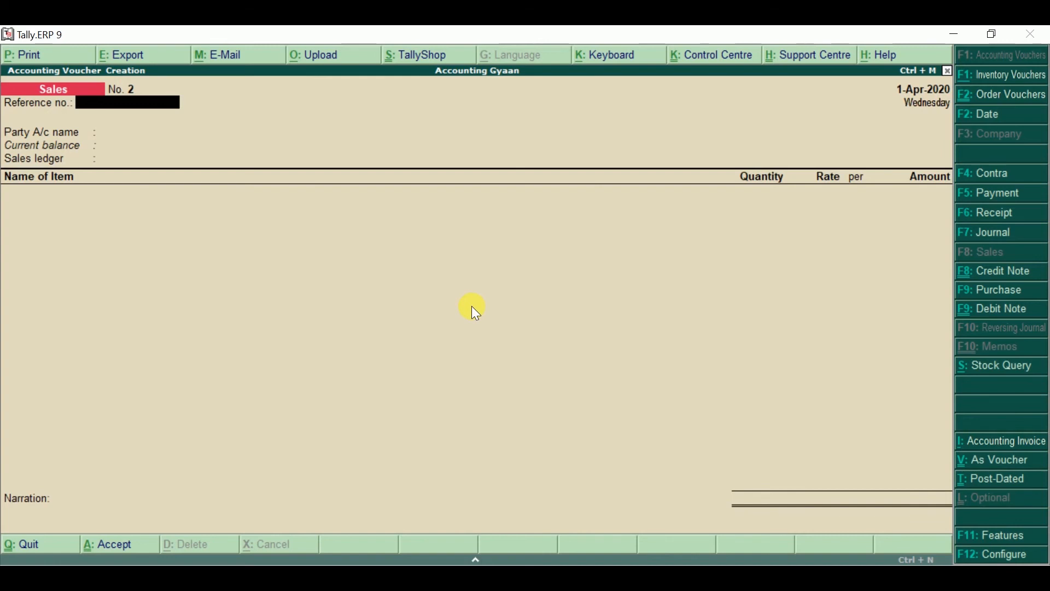
text(2020-21/002)
key(Return)
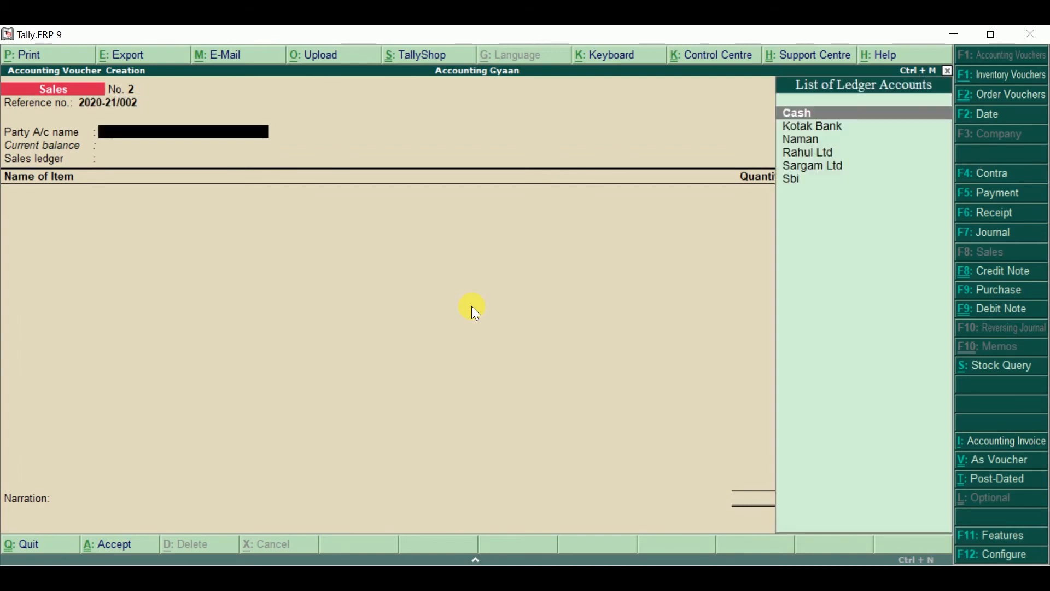
- Recheck the cash sale example in the document and set the voucher's party account to Cash
key(alt+Tab)
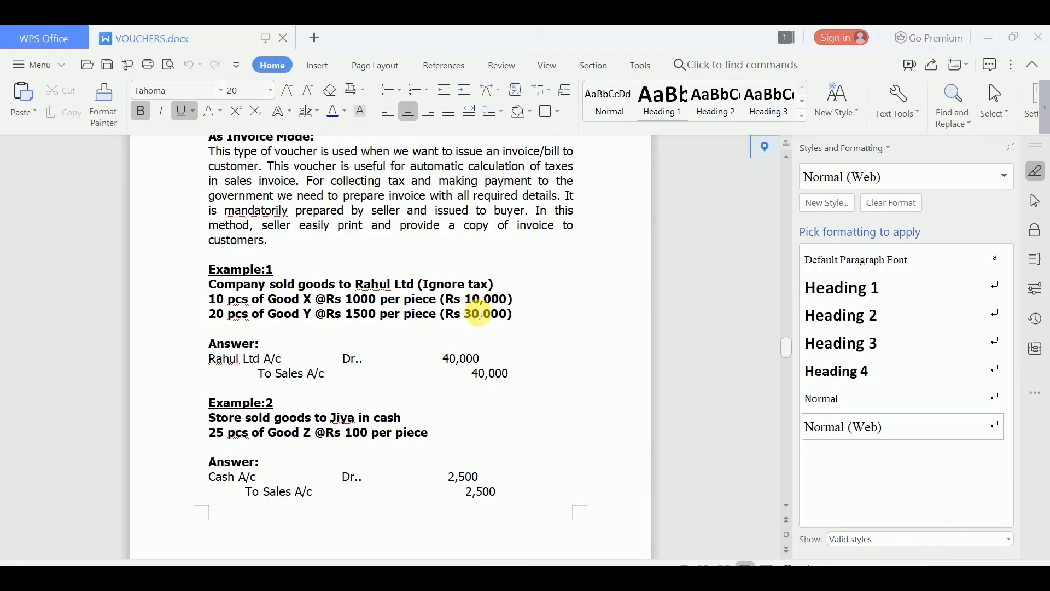
key(alt+Tab)
text(Cash)
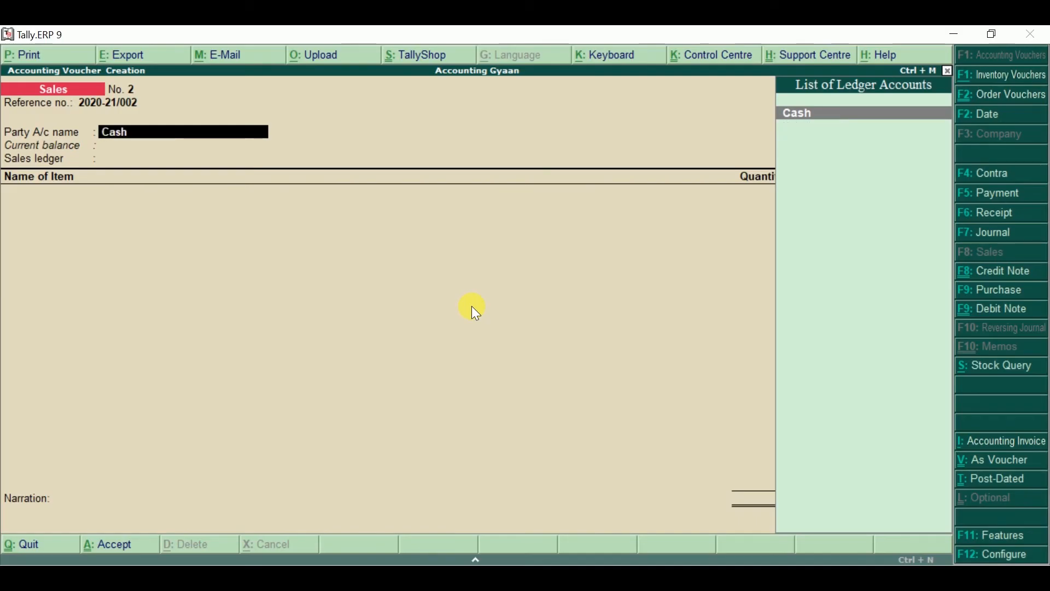
key(Return)
key(Return)
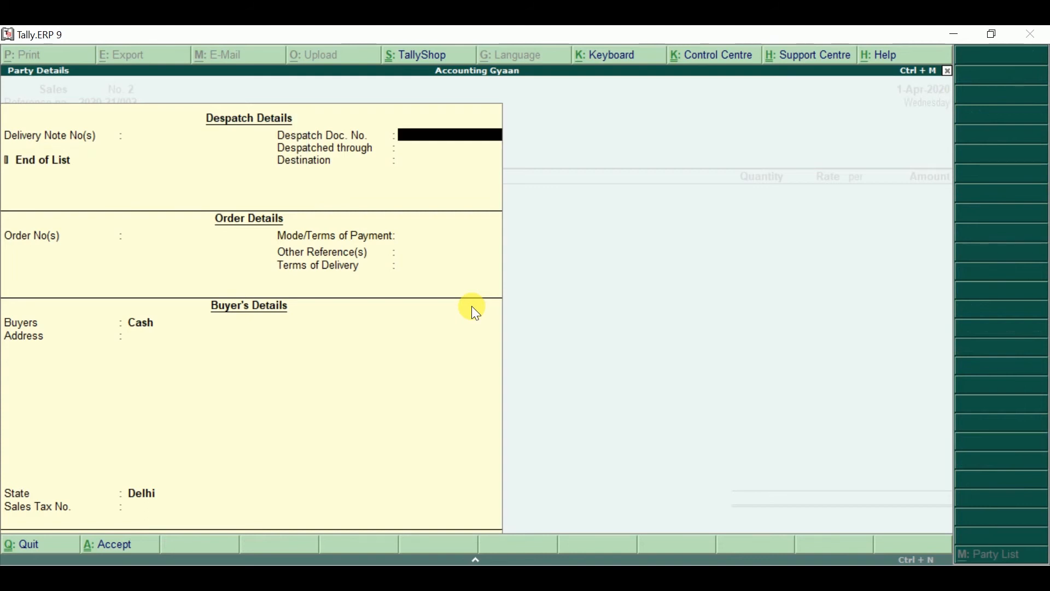
- Accept the despatch, order and buyer's details without entries and put the voucher in accounting invoice mode
key(Return)
key(Return)
key(Return)
key(Return)
key(Return)
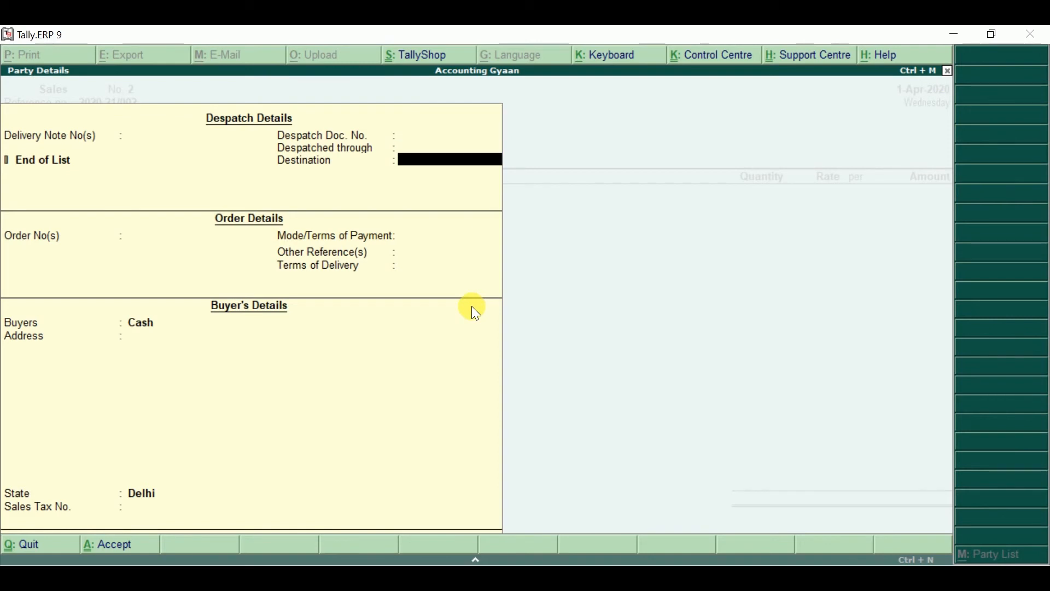
key(Return)
key(Return)
key(Return)
key(Return)
key(Return)
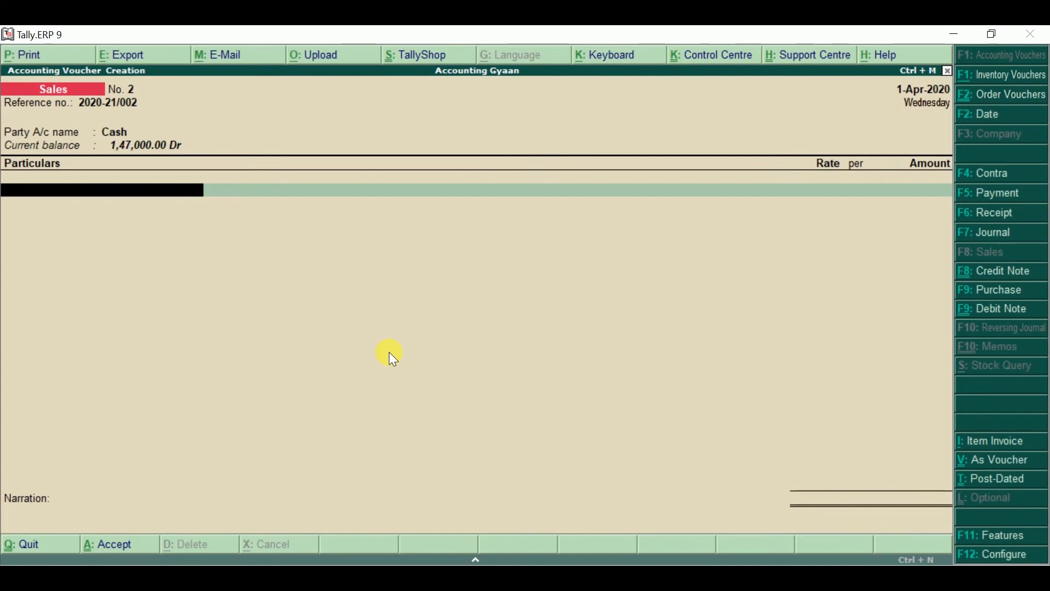
- Add the Sale ledger with an amount of 2,500 and continue to the narration
text(Sale)
key(Return)
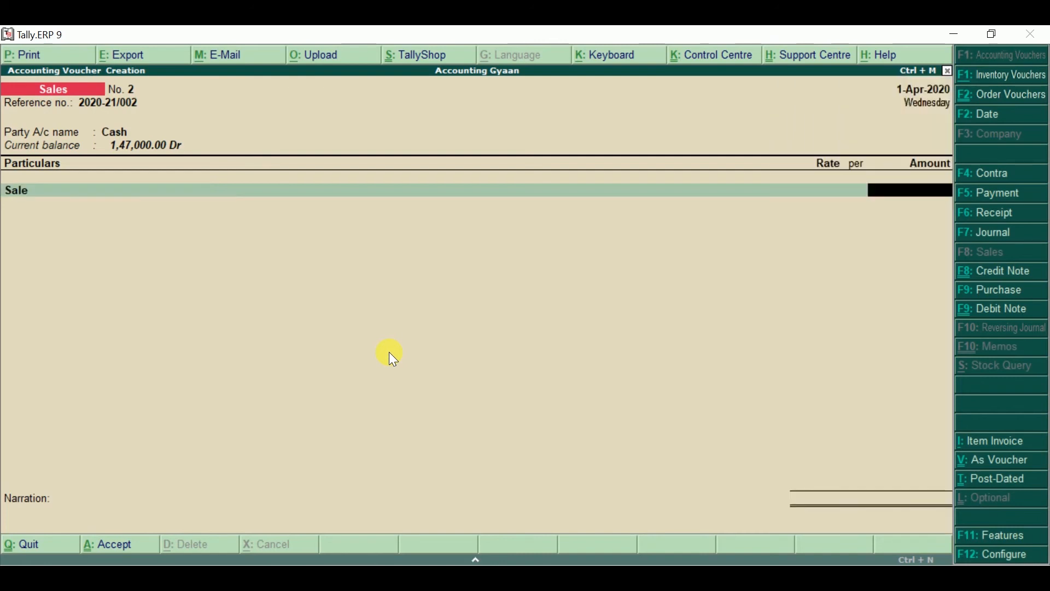
text(2500)
key(Return)
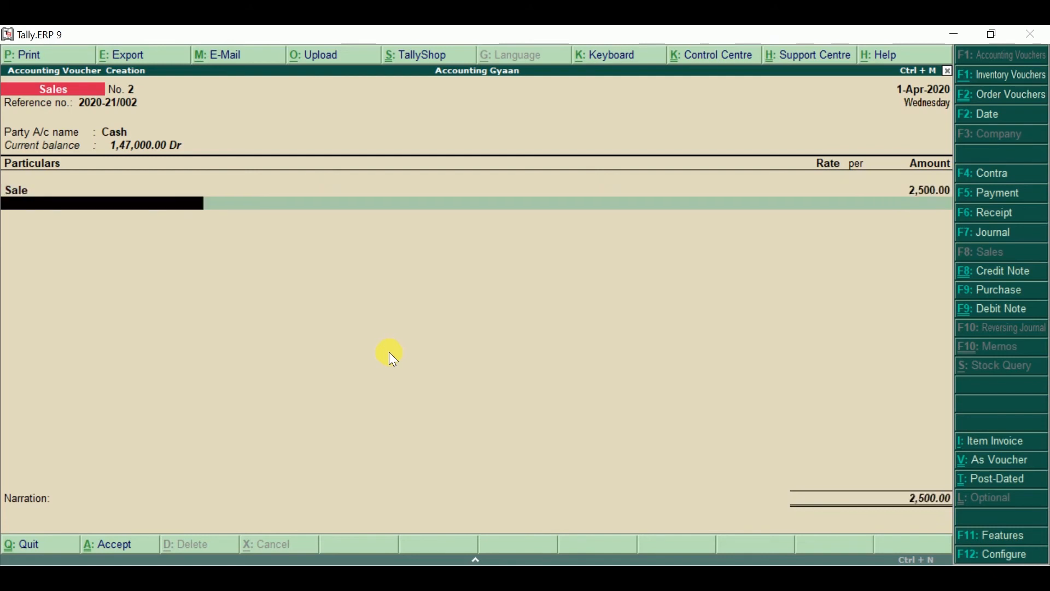
key(Return)
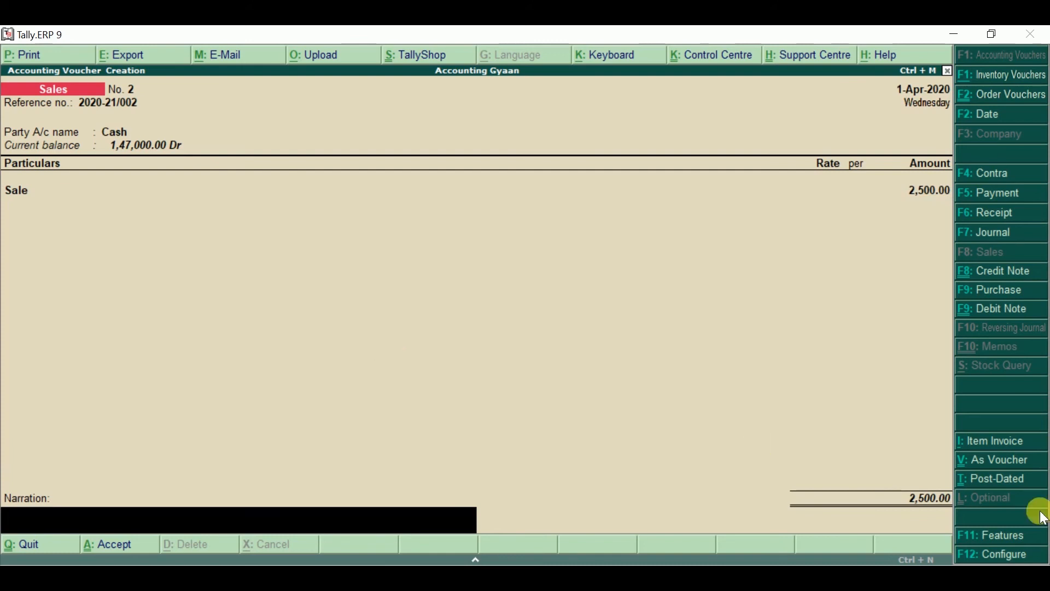
- Compare the item invoice layout with the accounting invoice layout, ending in accounting invoice mode
click(991, 443)
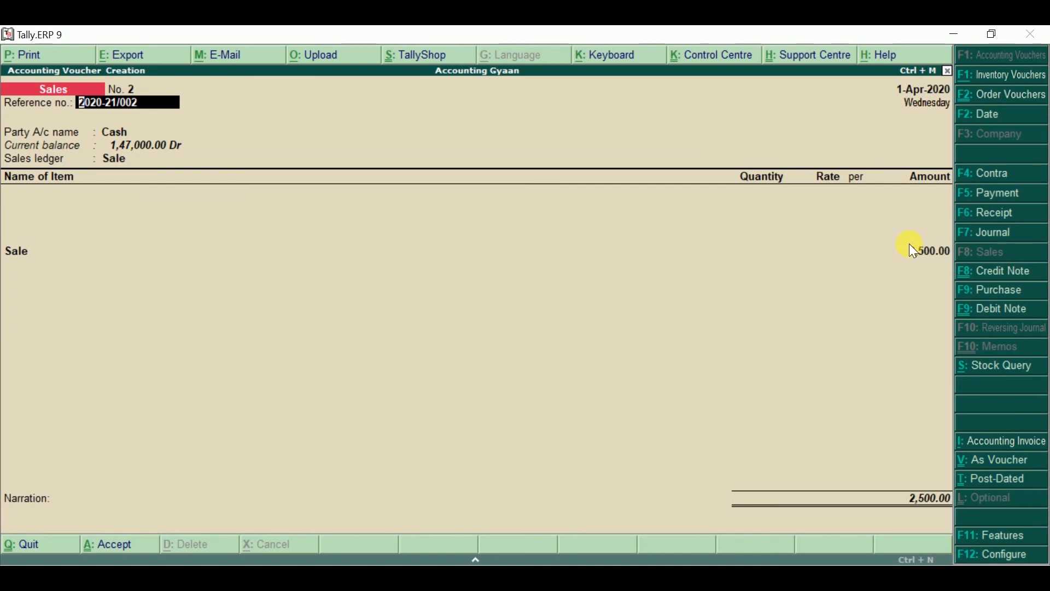
click(995, 443)
click(987, 440)
click(988, 440)
click(987, 440)
key(ctrl+i)
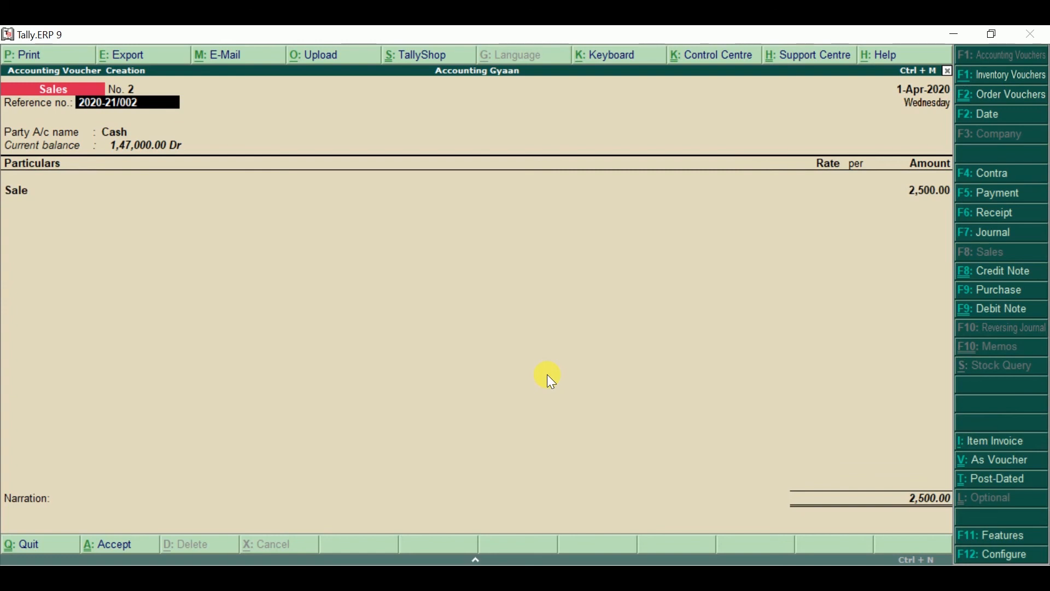
- Accept the reference, Cash party details and 2,500 Sale line unchanged, and return to the narration field
key(Return)
key(Return)
key(Return)
key(Return)
key(Return)
key(Return)
key(Return)
key(Return)
key(Return)
key(Return)
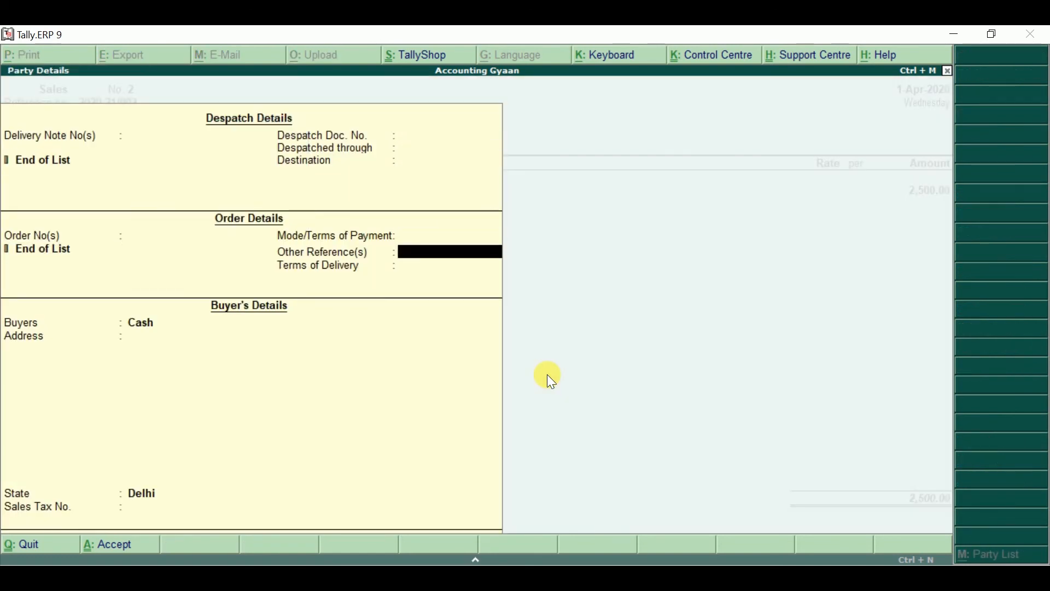
key(Return)
key(Return)
key(Return)
key(Return)
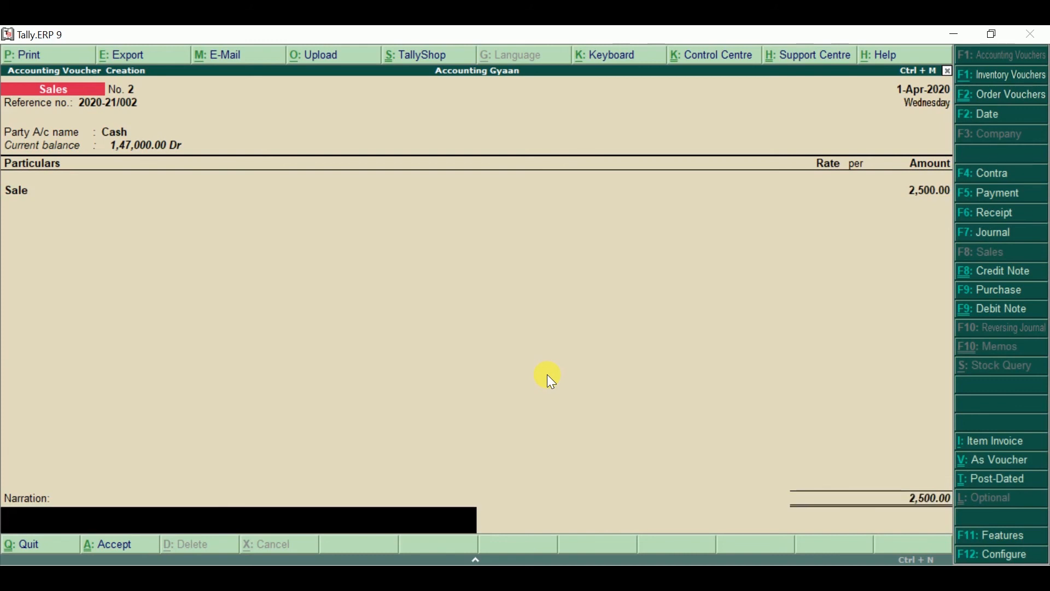
- Enter a narration stating that goods were sold to the named customer in cash, and save the sales voucher
text(Being goio)
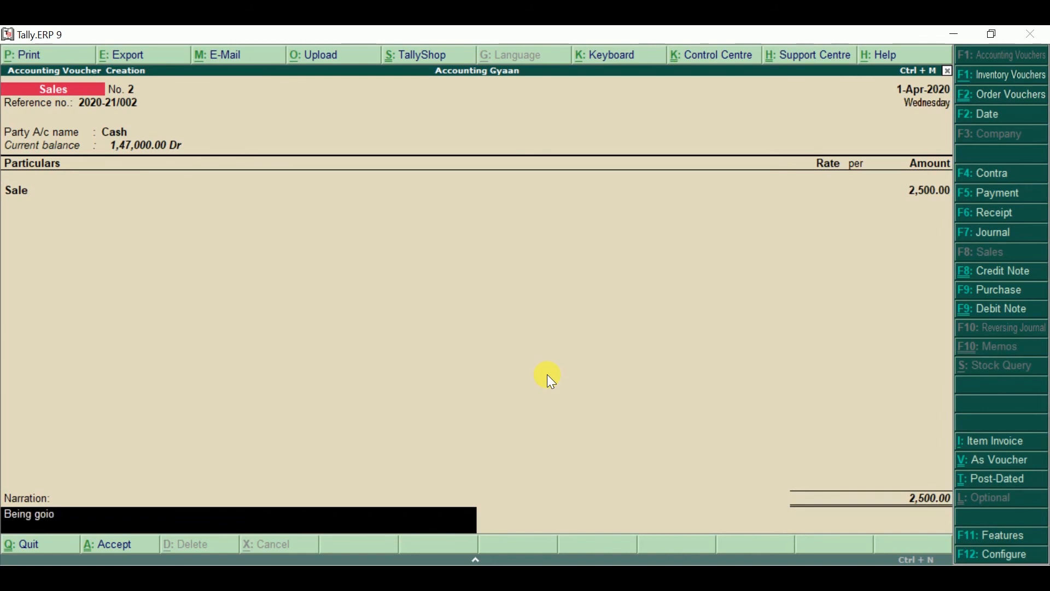
key(BackSpace)
key(BackSpace)
text(ods sold to Jiya in cash)
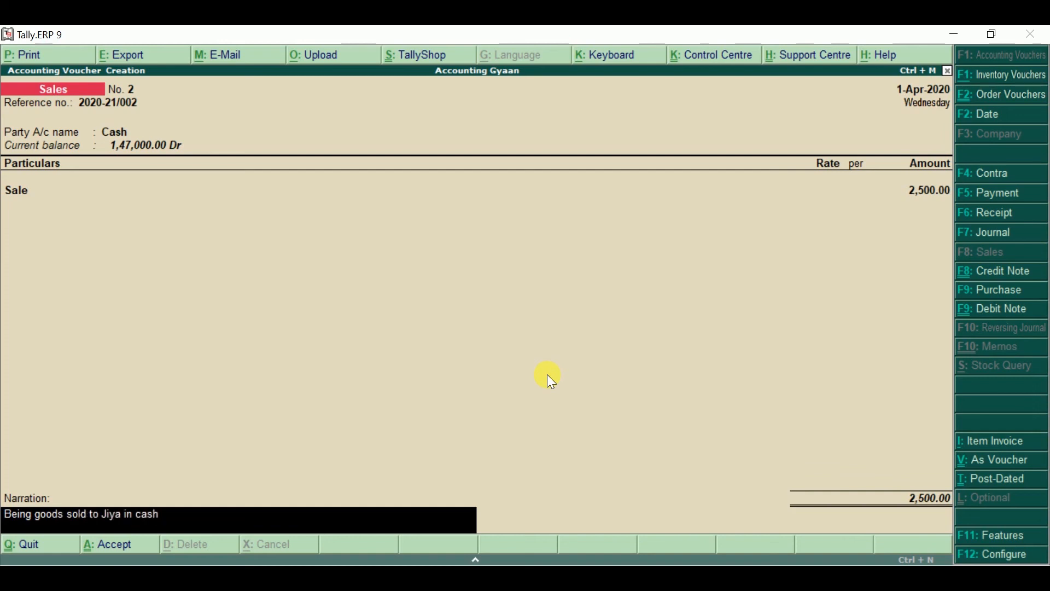
key(Return)
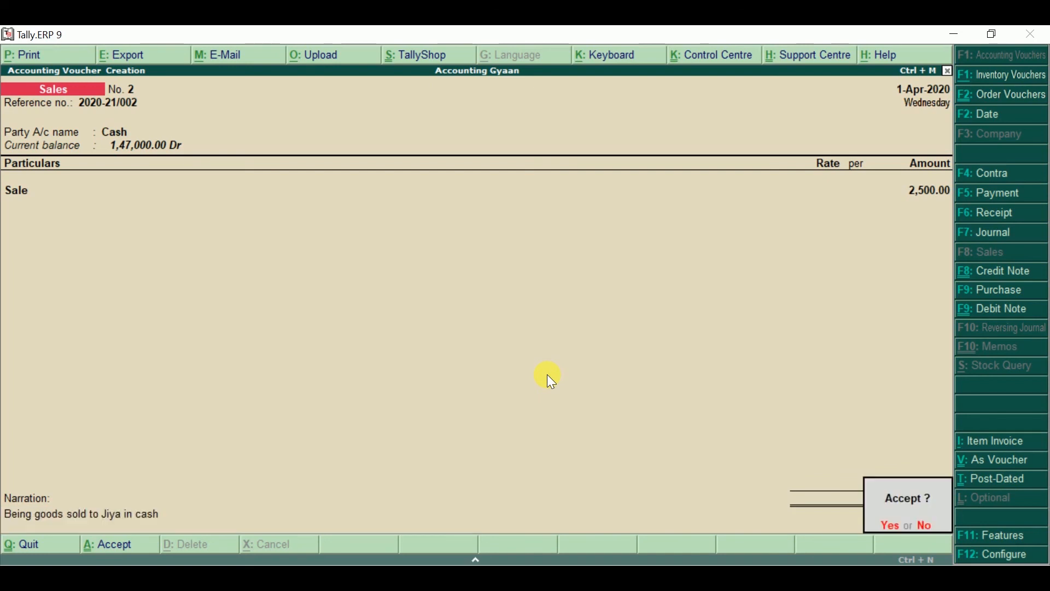
key(Return)
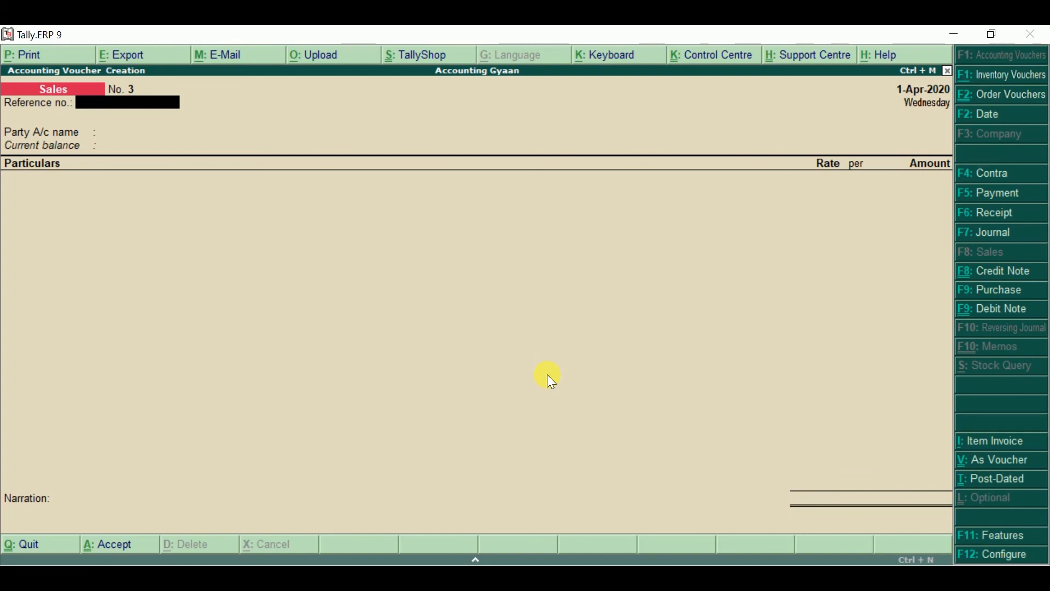
- Switch to VOUCHERS.docx in WPS Office and examine the Specimen/Format of Sales Voucher section after the two examples
key(alt+Tab)
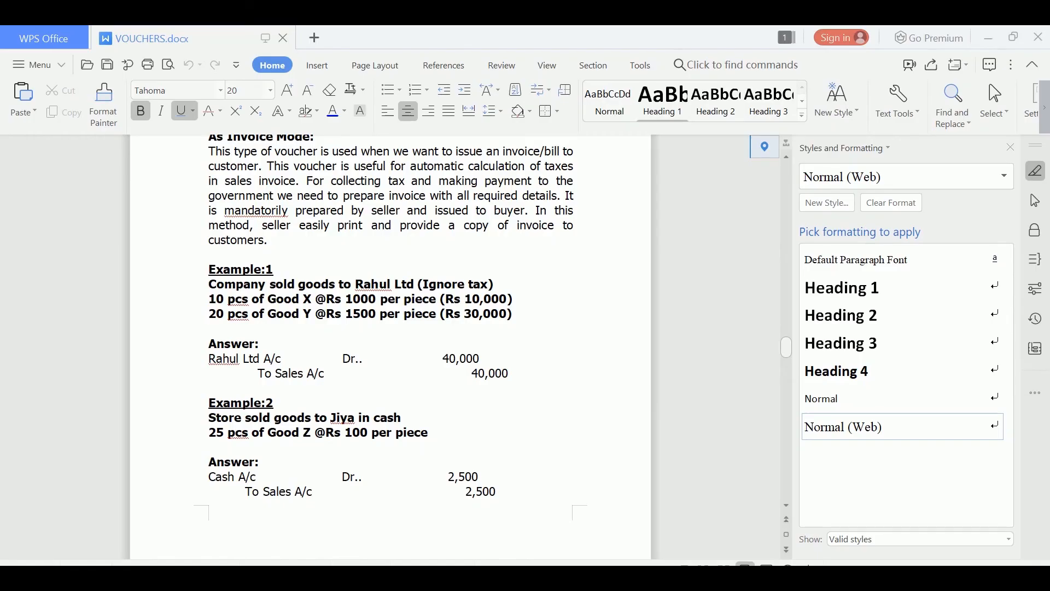
scroll(787, 508, down, 6)
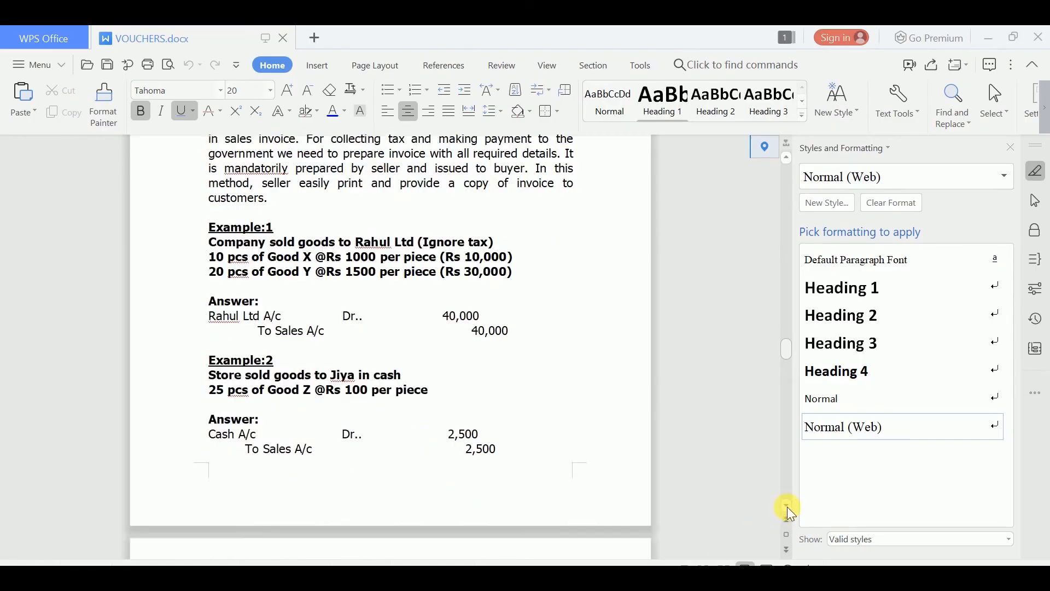
click(788, 508)
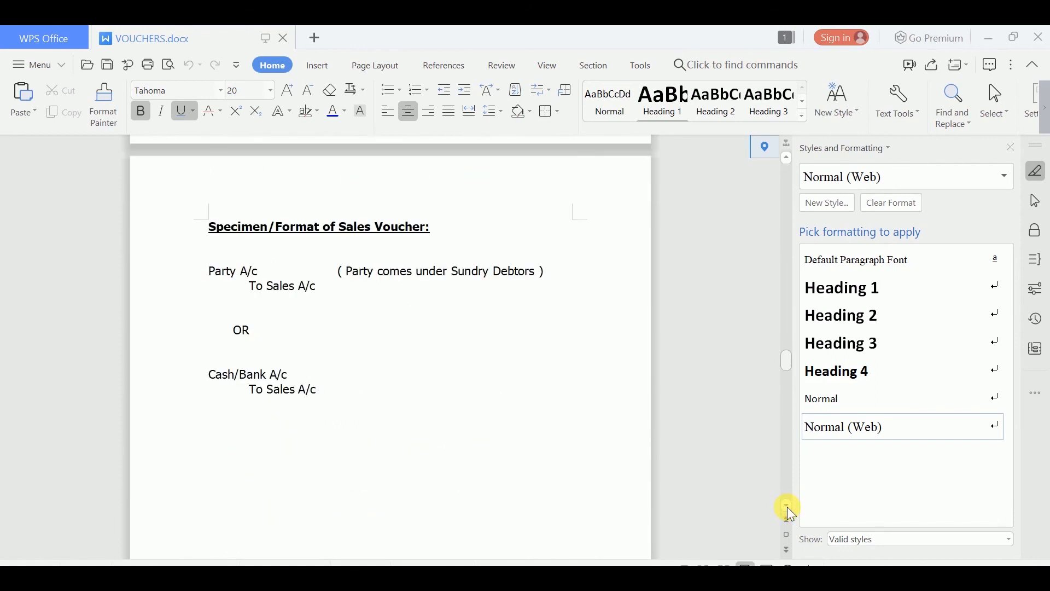